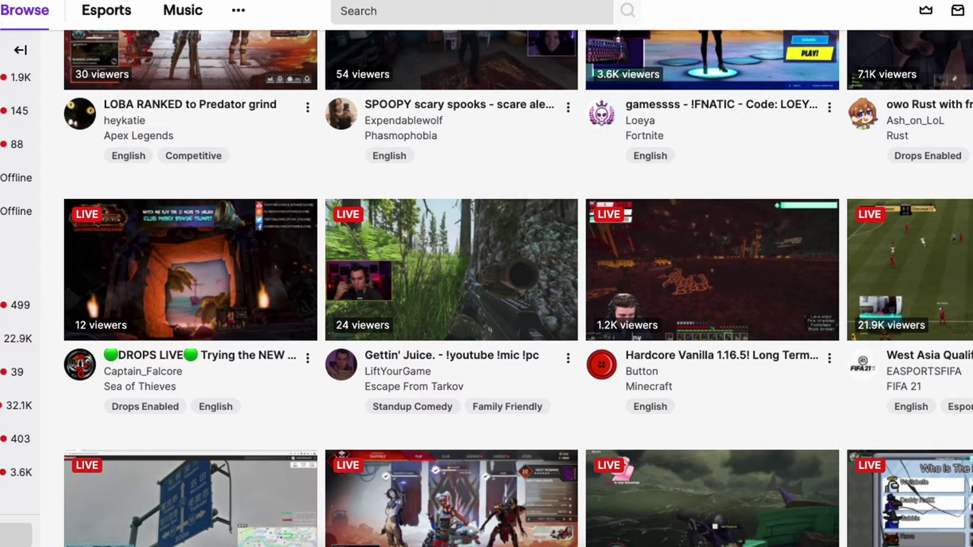
Step: Add a Video Capture Device source named 'Sony A5000 Camera' using the USB Camera device
{"action": "scroll", "coordinate": [754, 226], "scroll_direction": "down", "scroll_amount": 8}
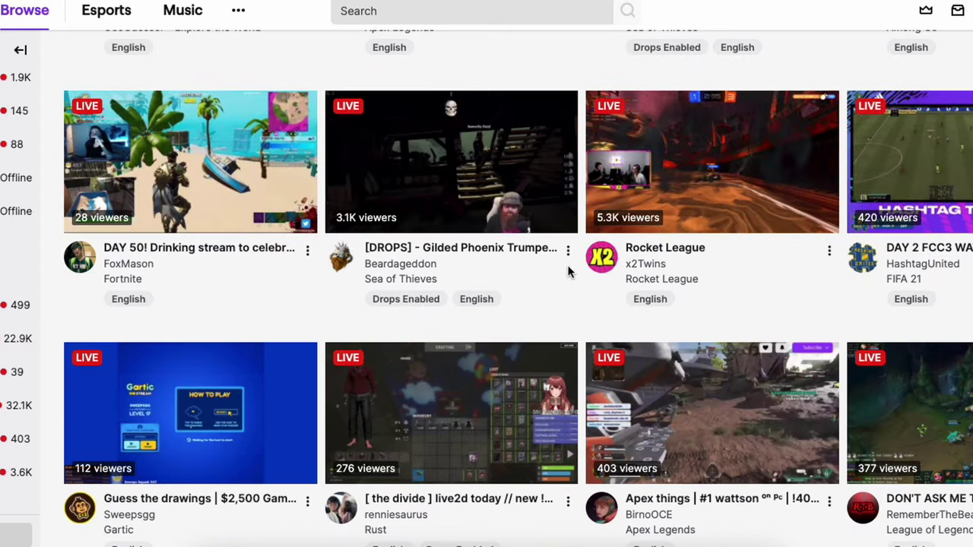
{"action": "scroll", "coordinate": [461, 292], "scroll_direction": "down", "scroll_amount": 10}
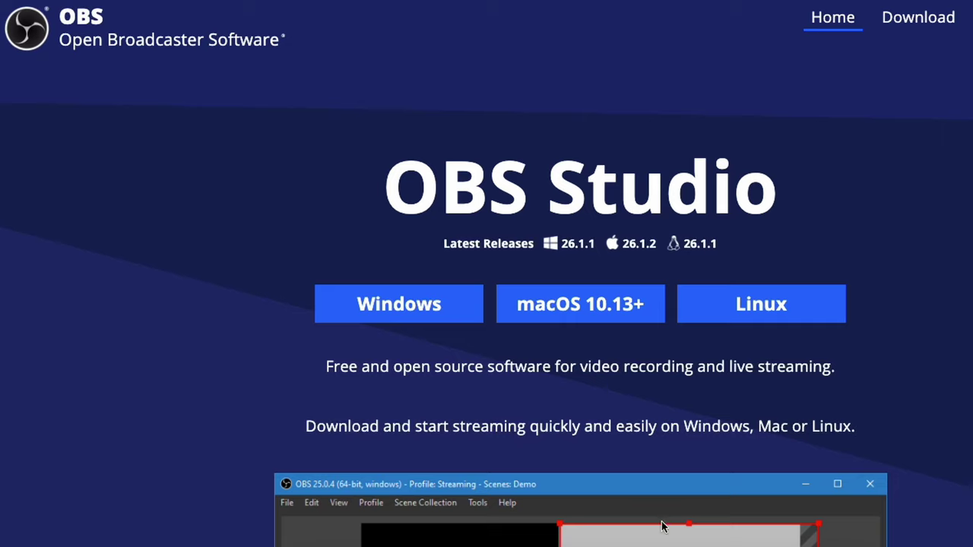
{"action": "scroll", "coordinate": [487, 274], "scroll_direction": "down", "scroll_amount": 15}
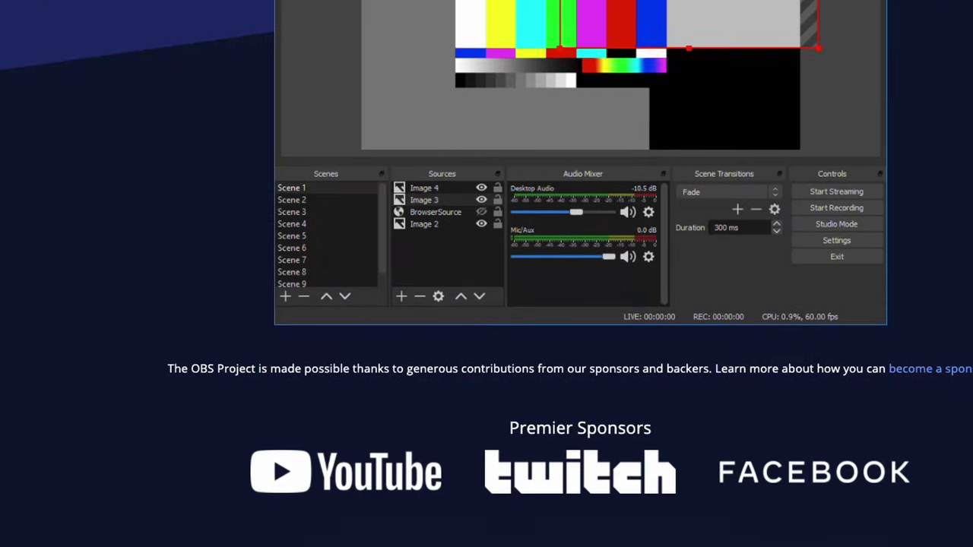
{"action": "scroll", "coordinate": [486, 274], "scroll_direction": "down", "scroll_amount": 10}
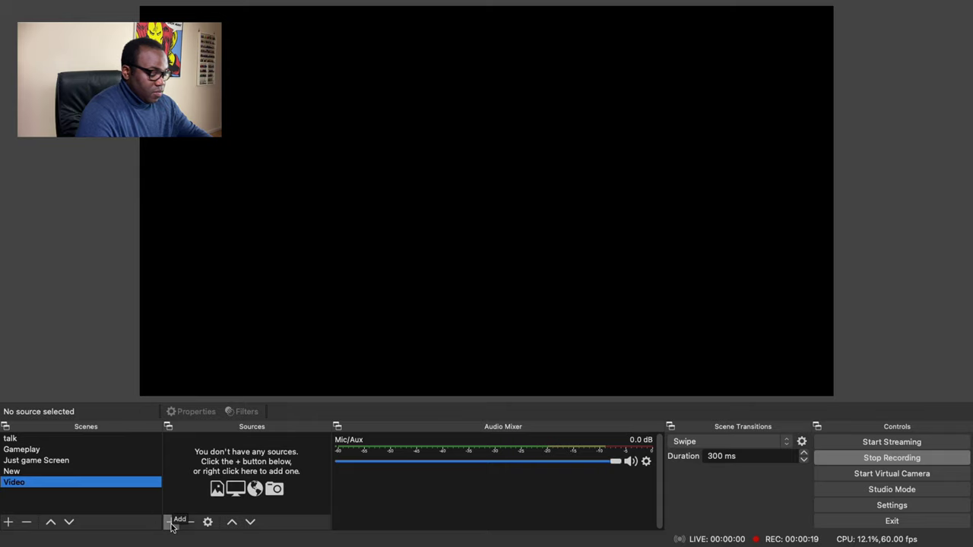
{"action": "left_click", "coordinate": [169, 522]}
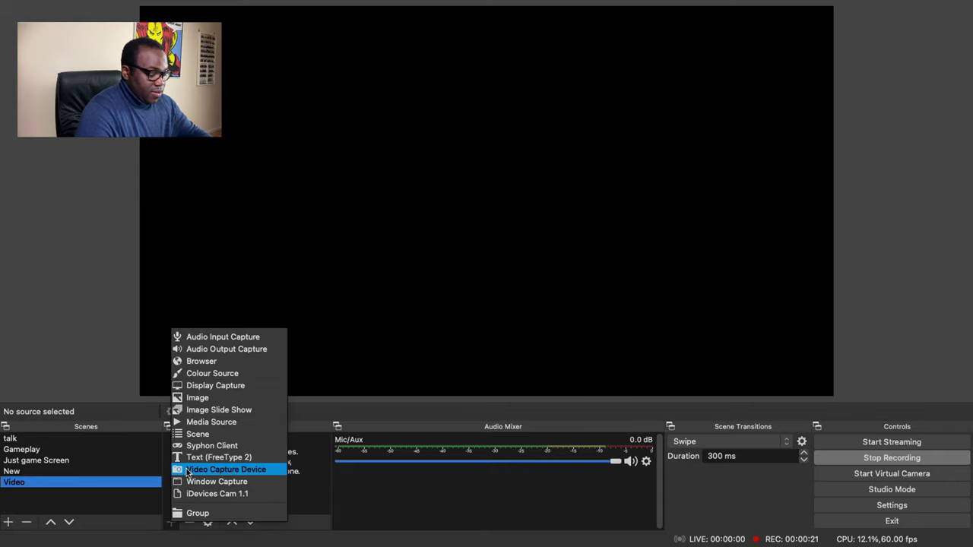
{"action": "left_click", "coordinate": [188, 470]}
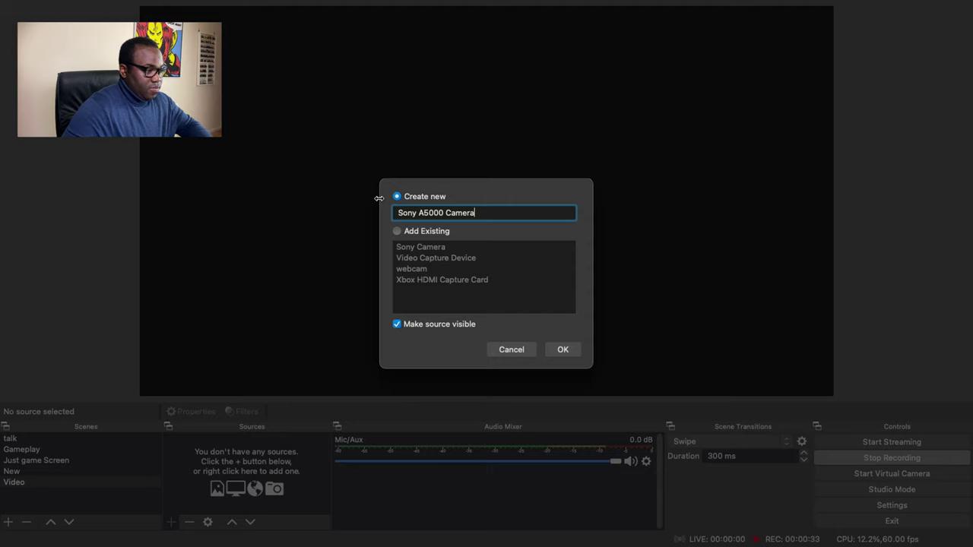
{"action": "left_click", "coordinate": [564, 352]}
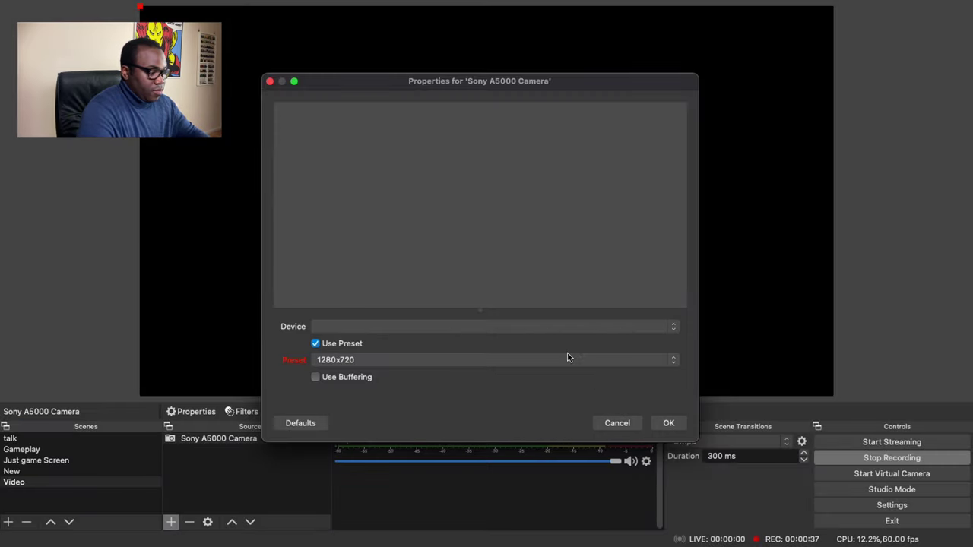
{"action": "left_click", "coordinate": [321, 328]}
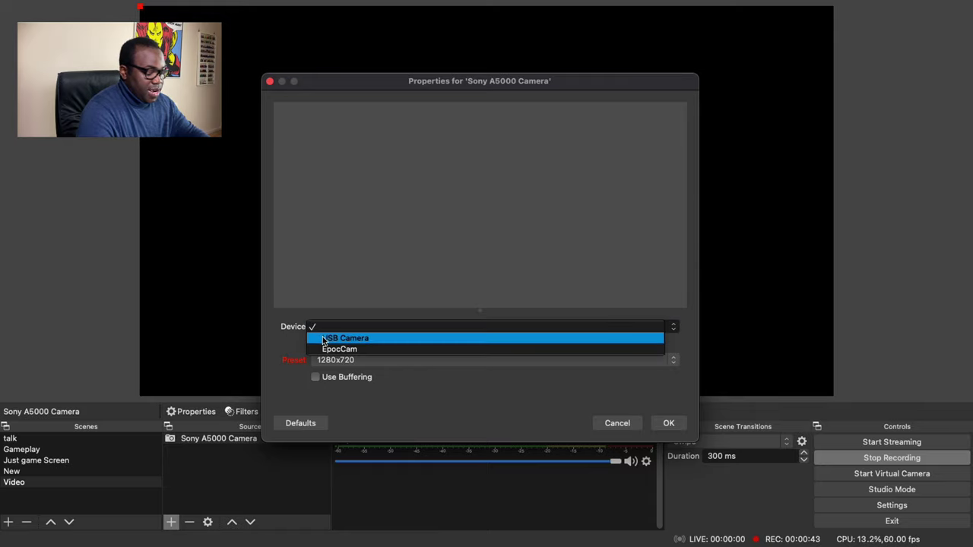
{"action": "left_click", "coordinate": [323, 339]}
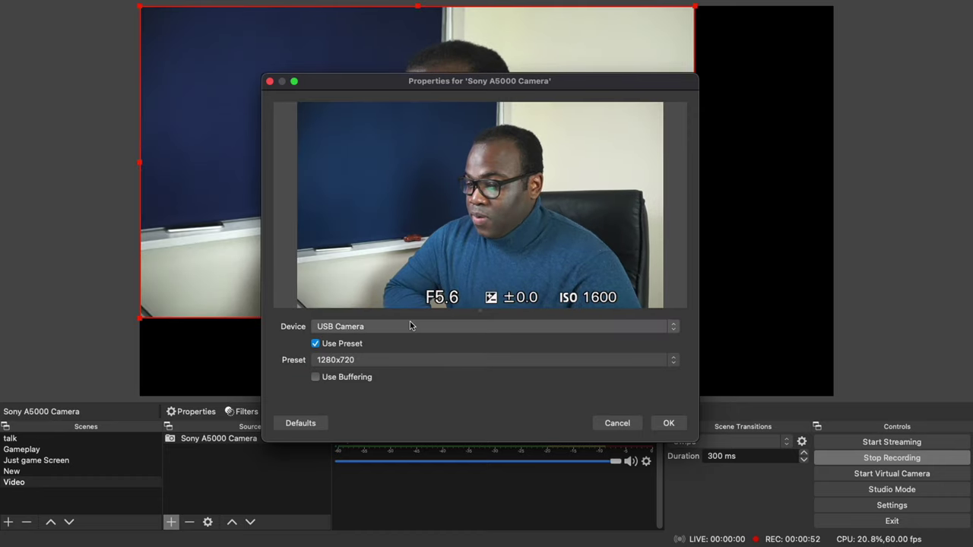
{"action": "left_click", "coordinate": [668, 424]}
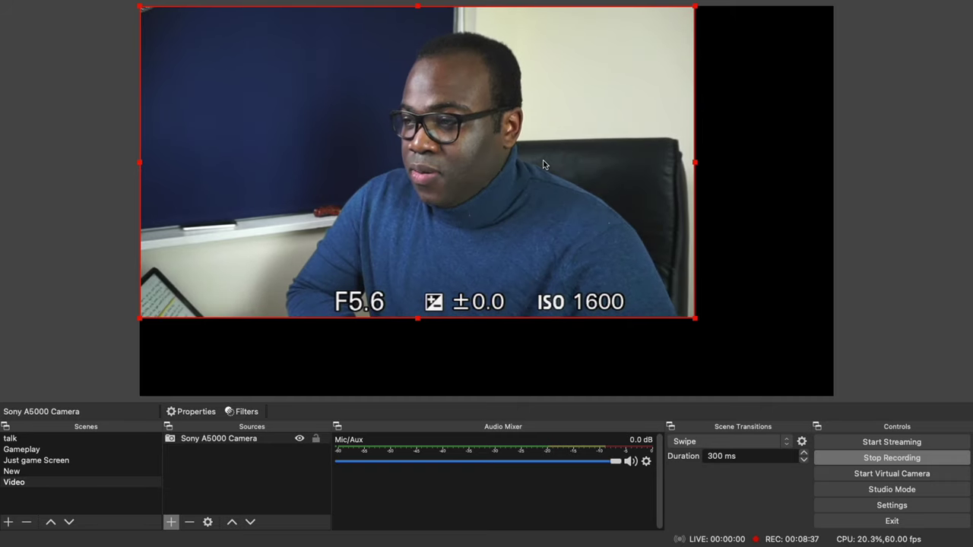
Step: Open the camera source's Edit Transform window and move it clear of the preview
{"action": "right_click", "coordinate": [544, 164]}
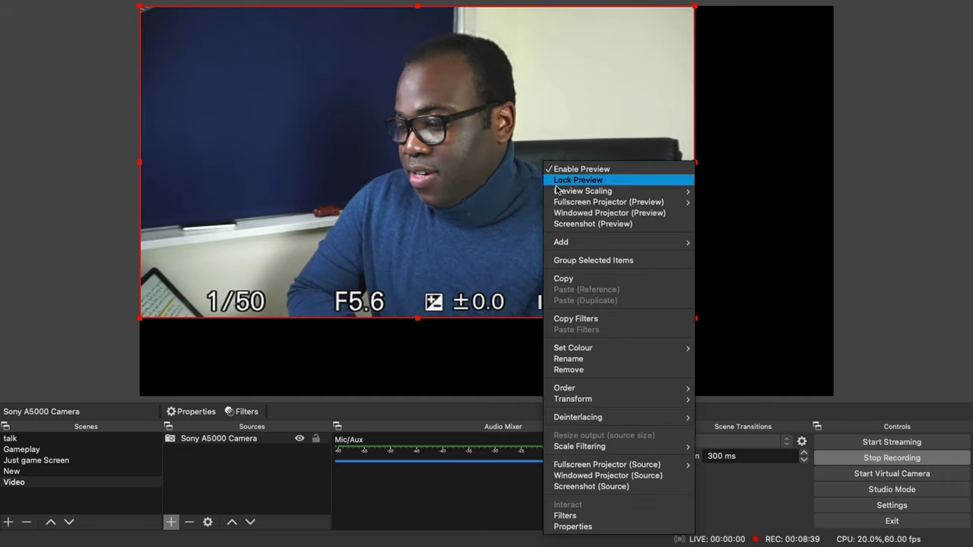
{"action": "mouse_move", "coordinate": [566, 402]}
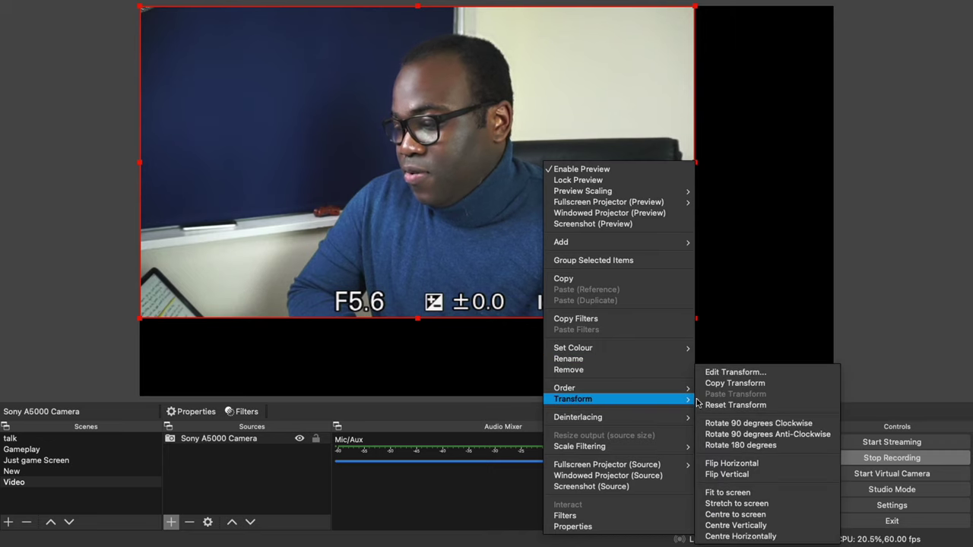
{"action": "left_click", "coordinate": [713, 376]}
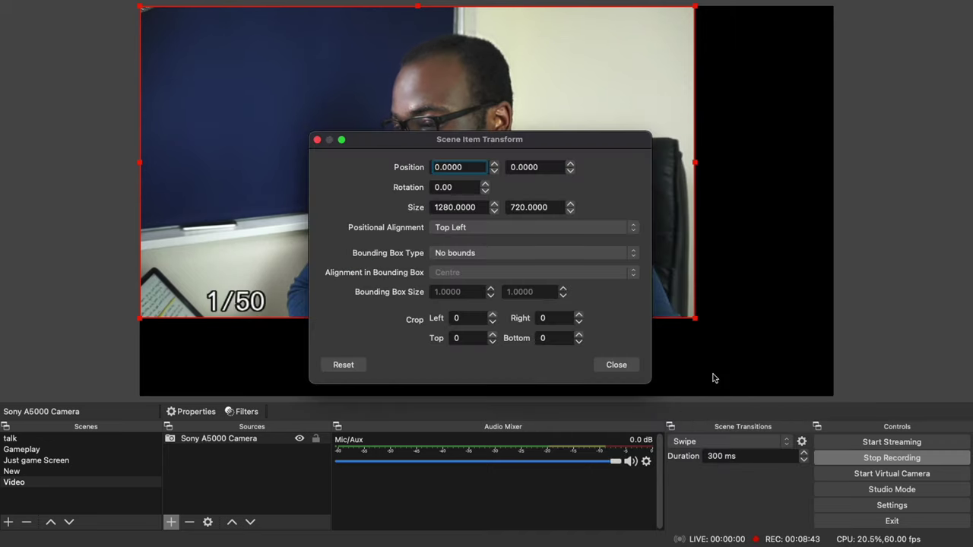
{"action": "left_click_drag", "start_coordinate": [408, 145], "coordinate": [727, 34]}
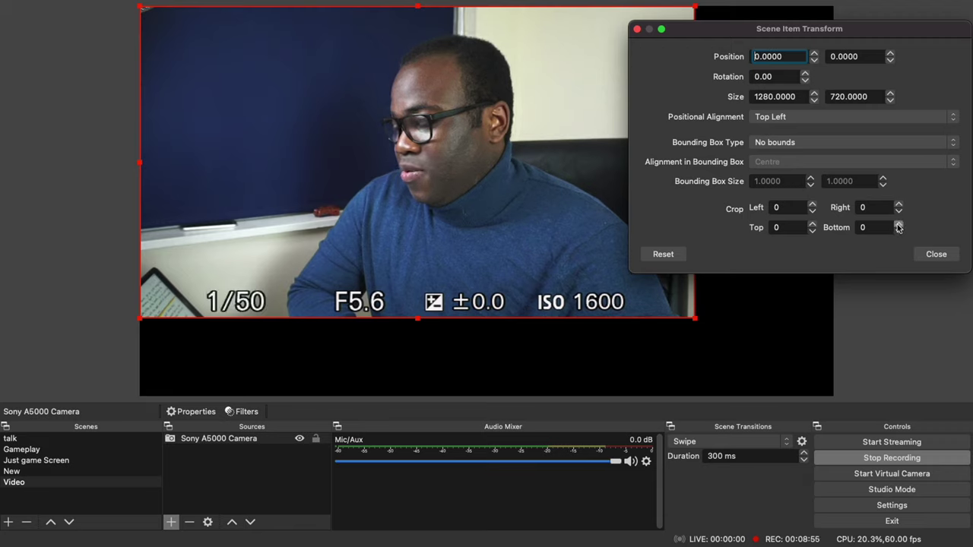
{"action": "scroll", "coordinate": [899, 227], "scroll_direction": "up", "scroll_amount": 10}
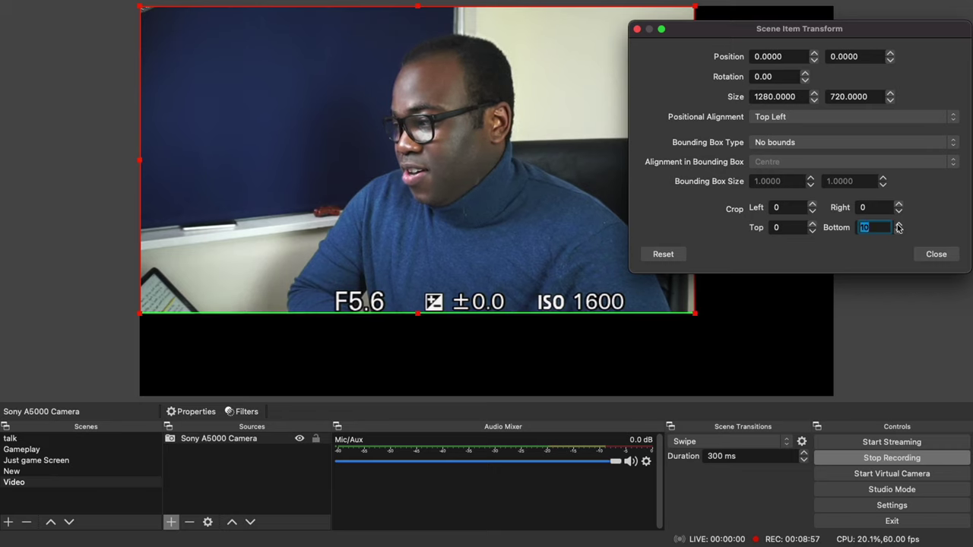
{"action": "scroll", "coordinate": [899, 227], "scroll_direction": "up", "scroll_amount": 13}
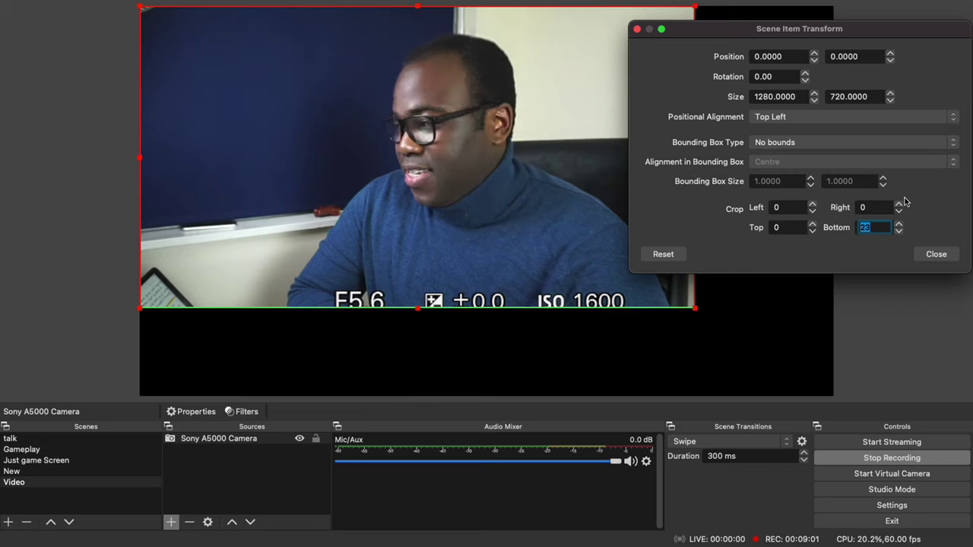
{"action": "scroll", "coordinate": [898, 227], "scroll_direction": "up", "scroll_amount": 1}
{"action": "scroll", "coordinate": [899, 227], "scroll_direction": "up", "scroll_amount": 12}
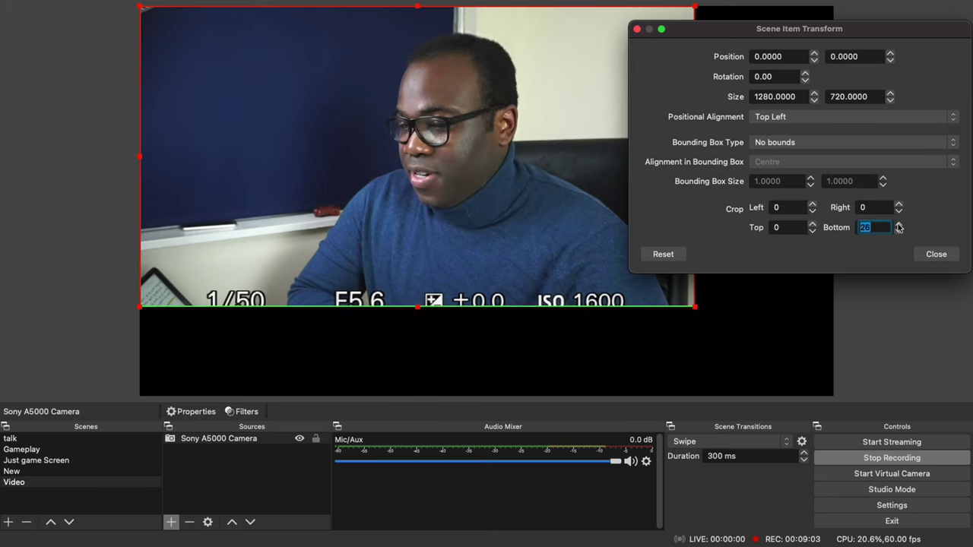
{"action": "scroll", "coordinate": [898, 227], "scroll_direction": "up", "scroll_amount": 13}
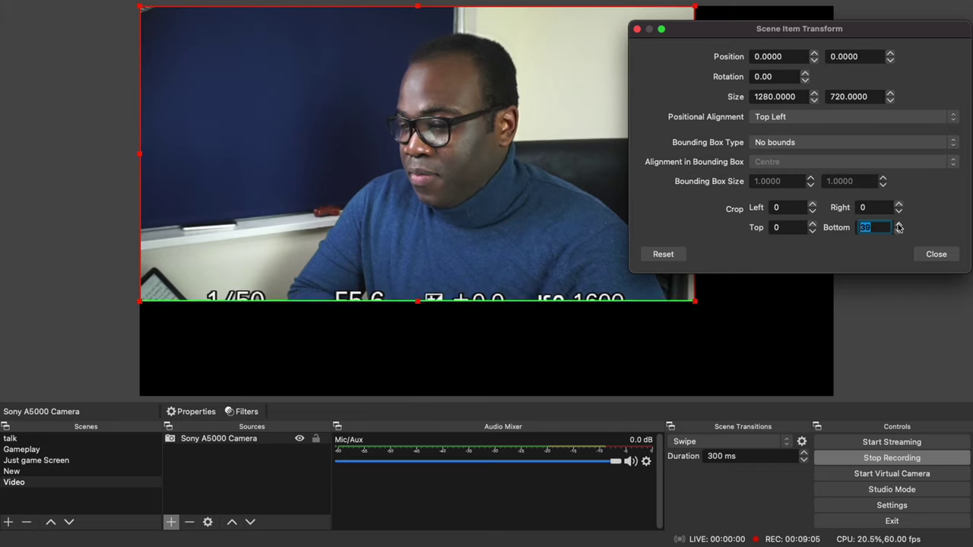
{"action": "scroll", "coordinate": [899, 227], "scroll_direction": "up", "scroll_amount": 13}
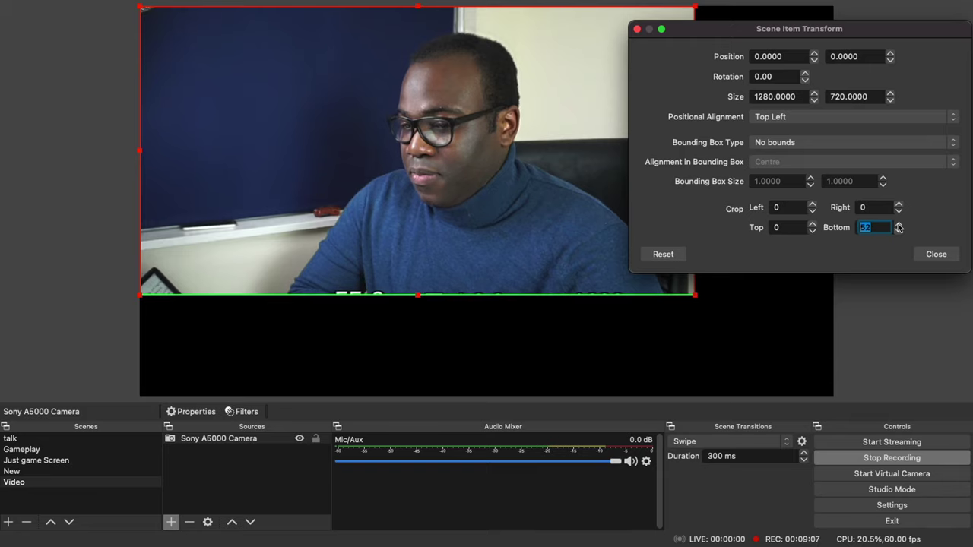
{"action": "scroll", "coordinate": [898, 228], "scroll_direction": "up", "scroll_amount": 10}
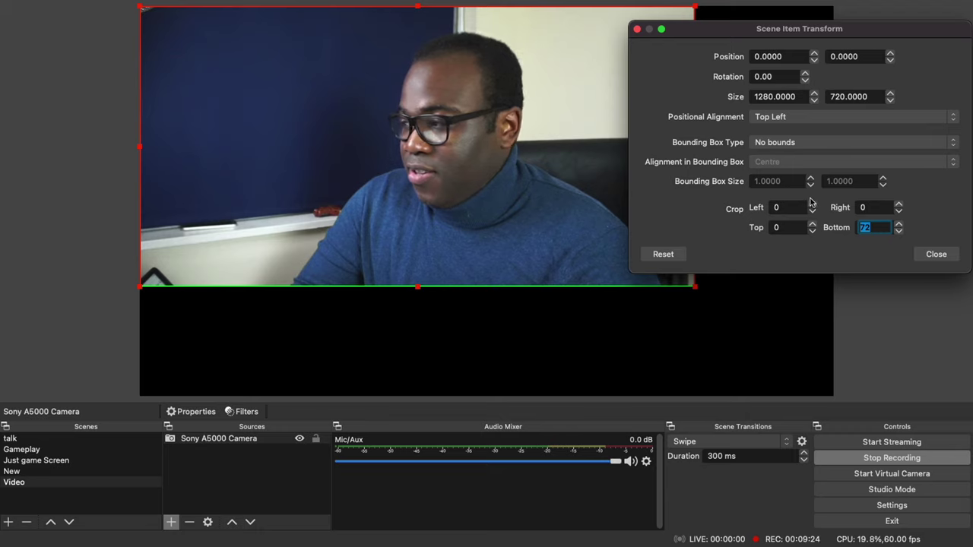
Step: Set the camera's Left crop to 190 and close the transform settings
{"action": "left_click", "coordinate": [813, 204]}
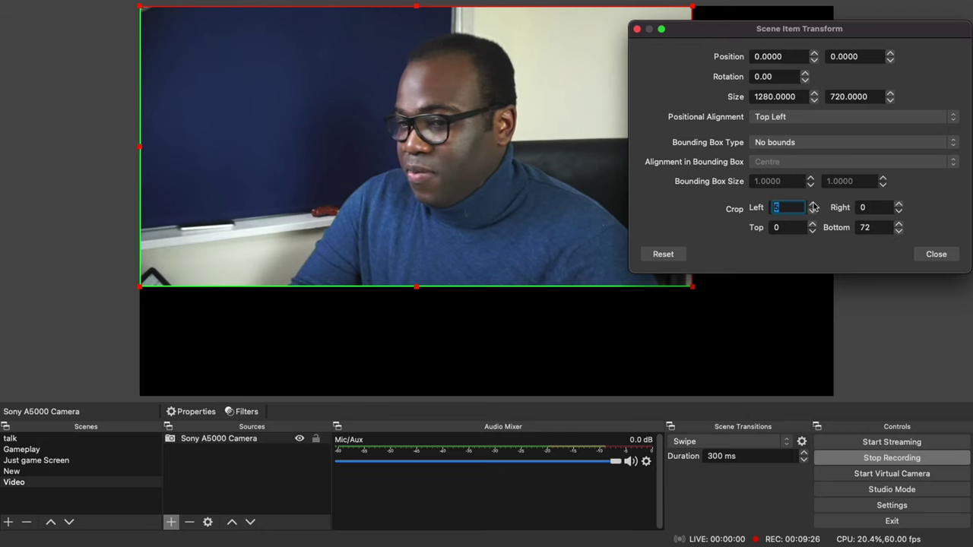
{"action": "left_click_drag", "start_coordinate": [813, 207], "coordinate": [812, 207]}
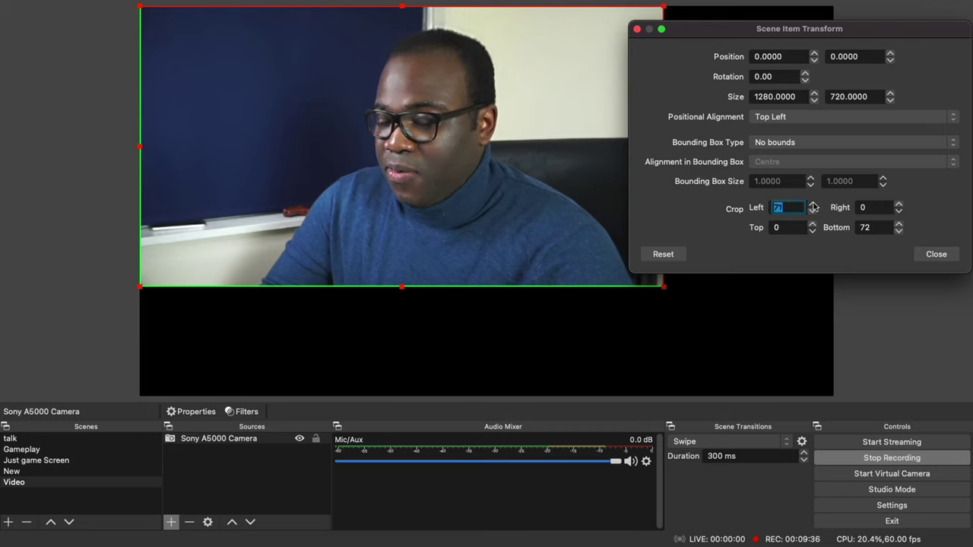
{"action": "left_click_drag", "start_coordinate": [813, 207], "coordinate": [812, 207]}
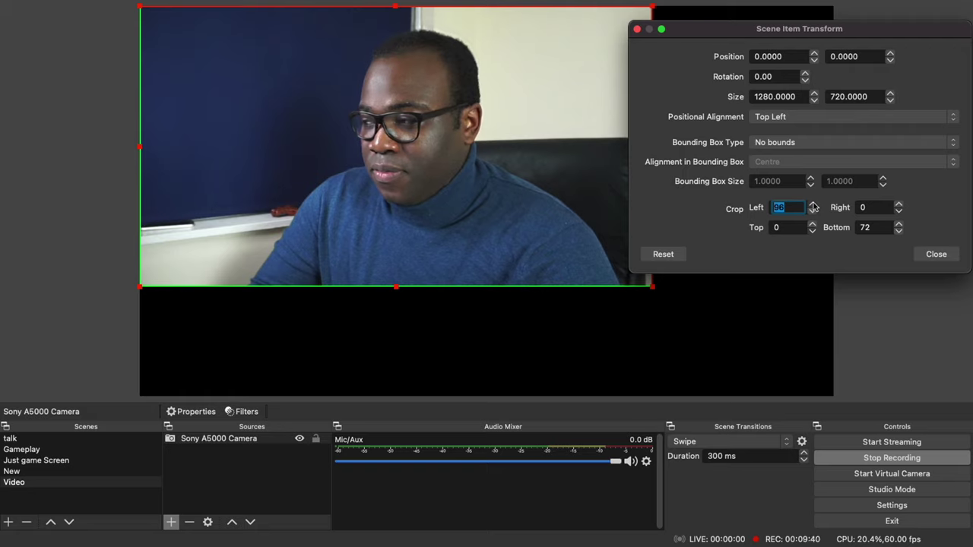
{"action": "type", "text": "150"}
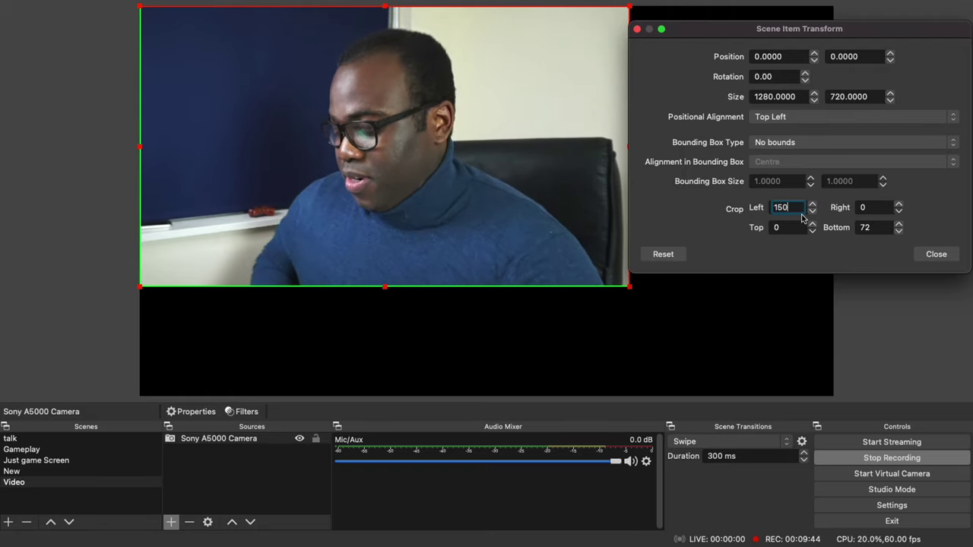
{"action": "key", "text": "BackSpace"}
{"action": "key", "text": "BackSpace"}
{"action": "key", "text": "BackSpace"}
{"action": "type", "text": "170"}
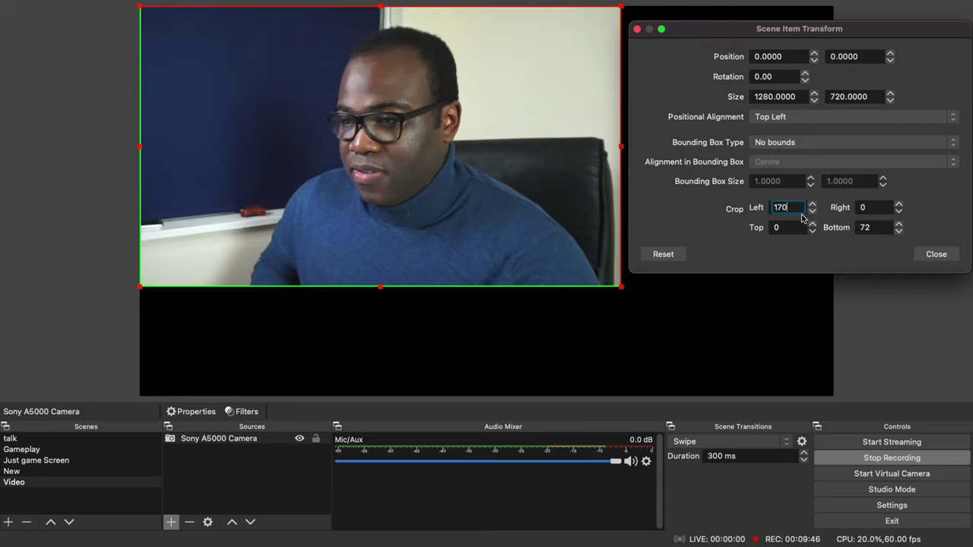
{"action": "key", "text": "BackSpace"}
{"action": "key", "text": "BackSpace"}
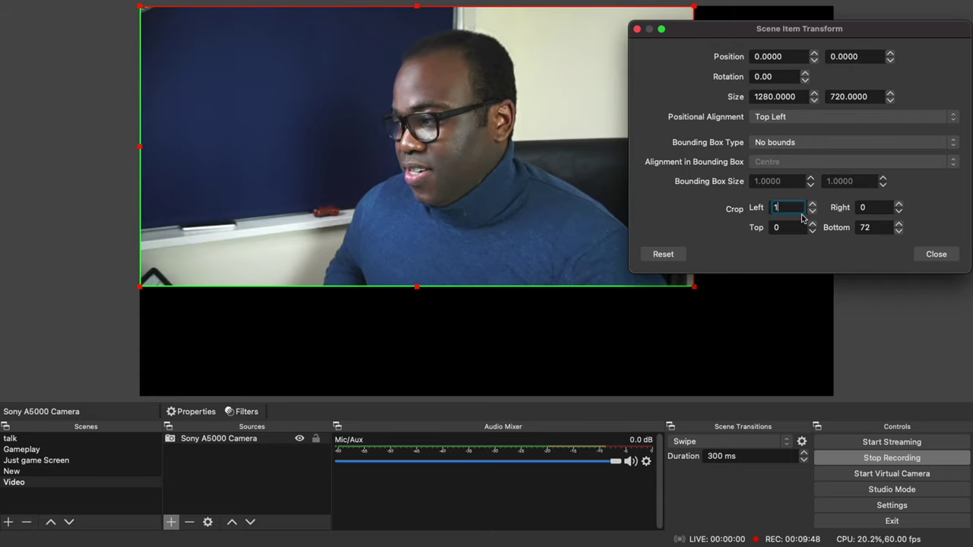
{"action": "type", "text": "90"}
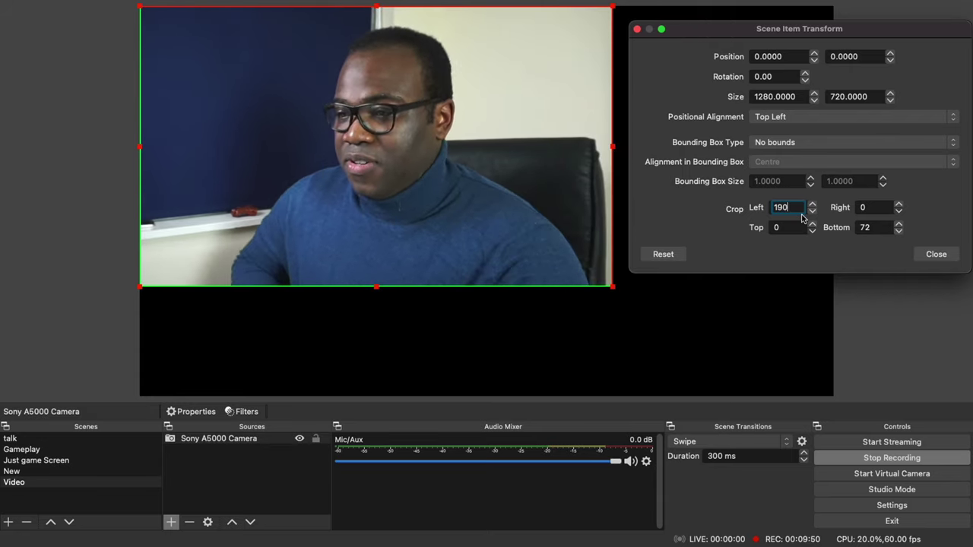
{"action": "left_click", "coordinate": [936, 255]}
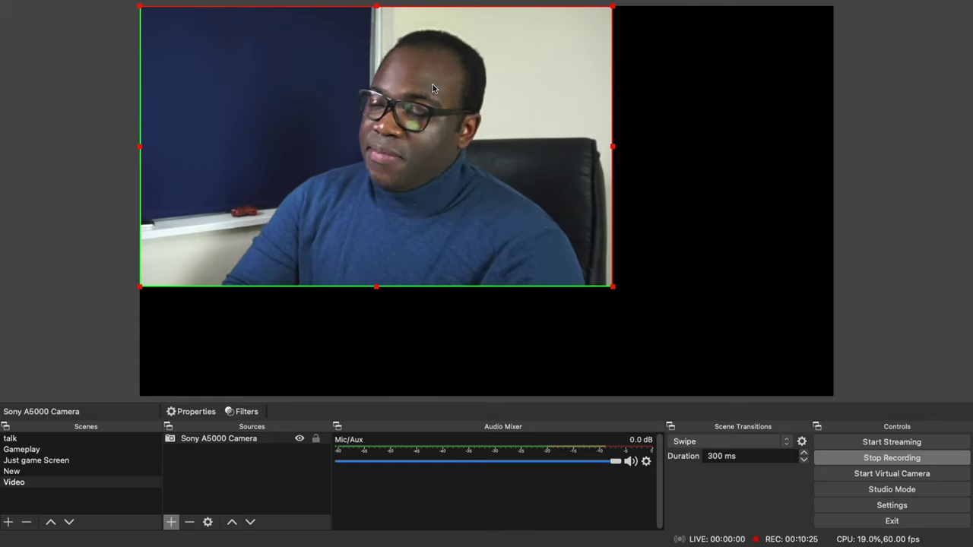
Step: Resize the camera picture into a small inset and drag it to the canvas's left edge, midway down
{"action": "left_click_drag", "start_coordinate": [308, 116], "coordinate": [336, 135]}
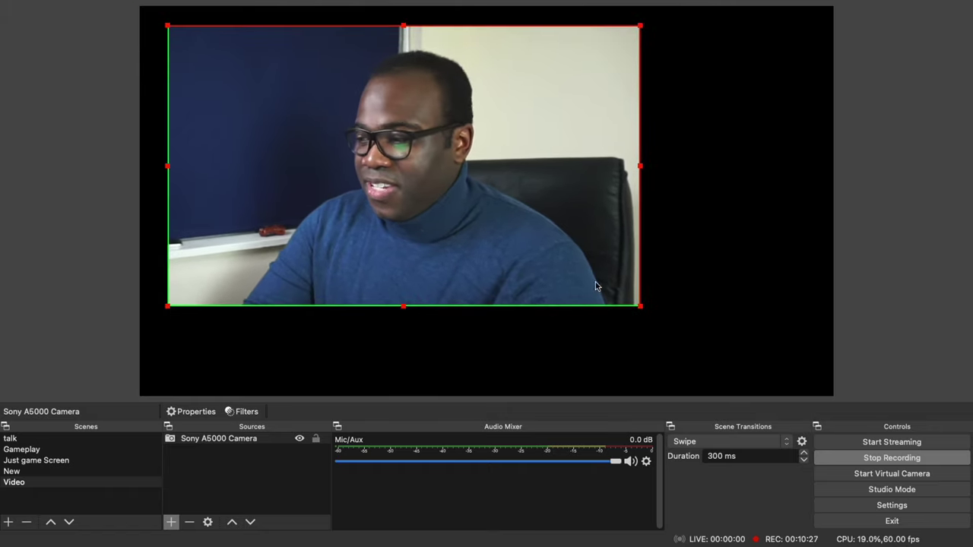
{"action": "left_click_drag", "start_coordinate": [637, 306], "coordinate": [207, 116]}
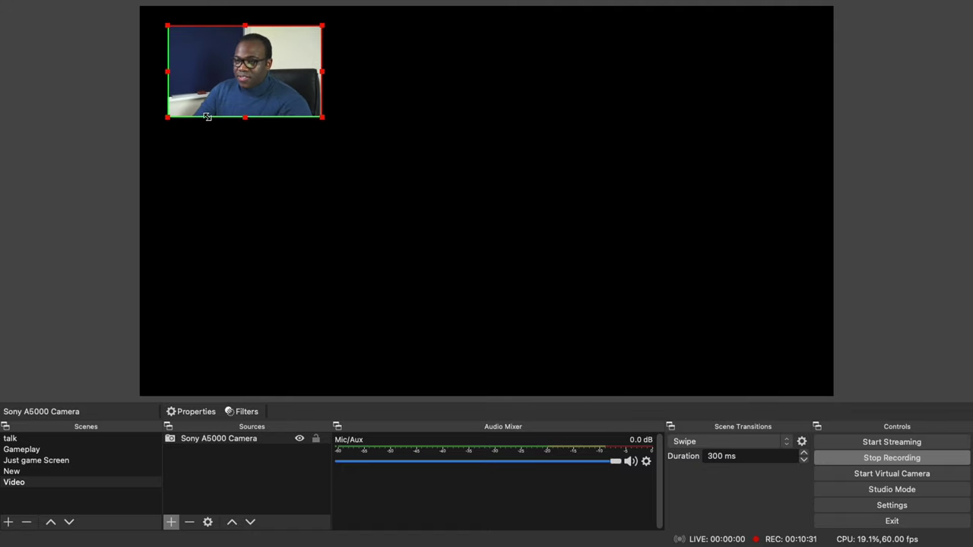
{"action": "left_click_drag", "start_coordinate": [225, 68], "coordinate": [726, 187]}
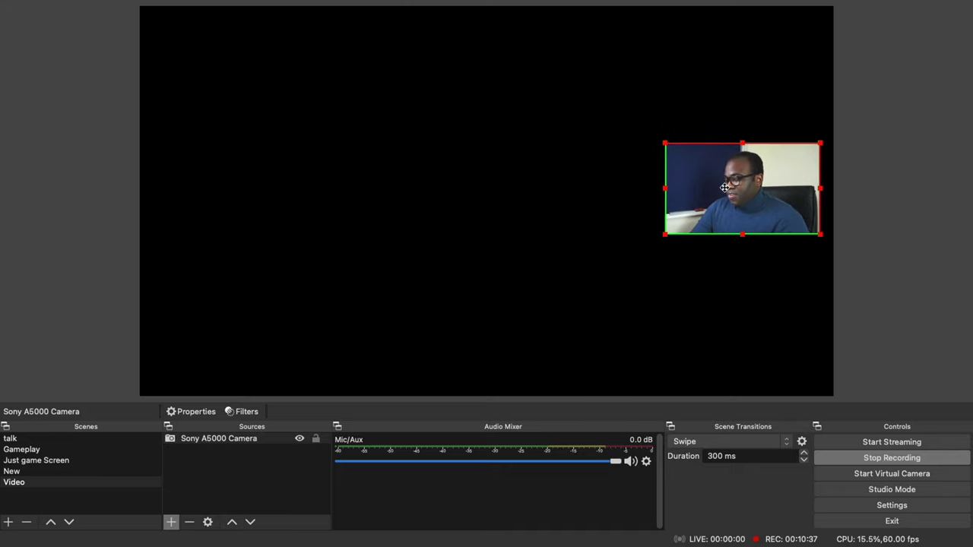
{"action": "left_click_drag", "start_coordinate": [728, 192], "coordinate": [213, 186]}
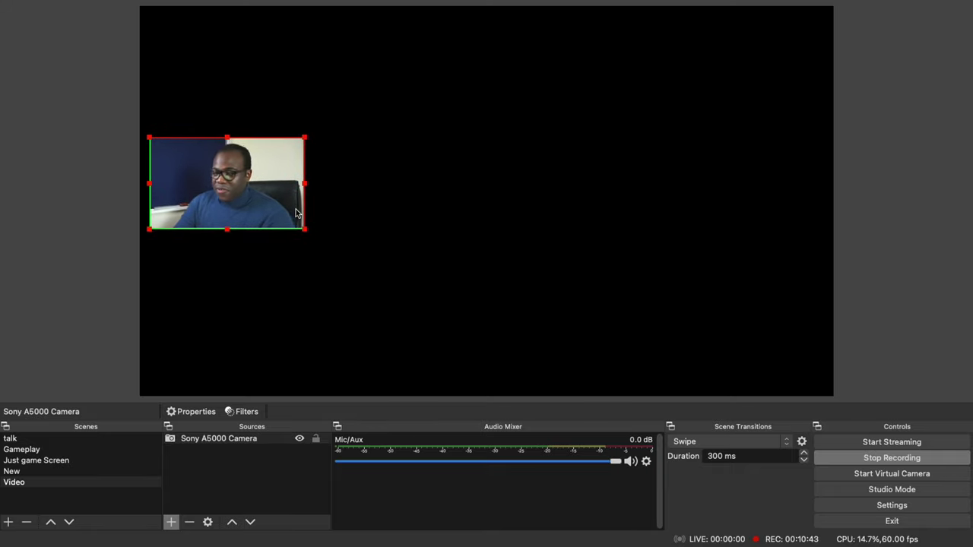
Step: Flip the camera source horizontally with Transform > Flip Horizontal
{"action": "right_click", "coordinate": [220, 180]}
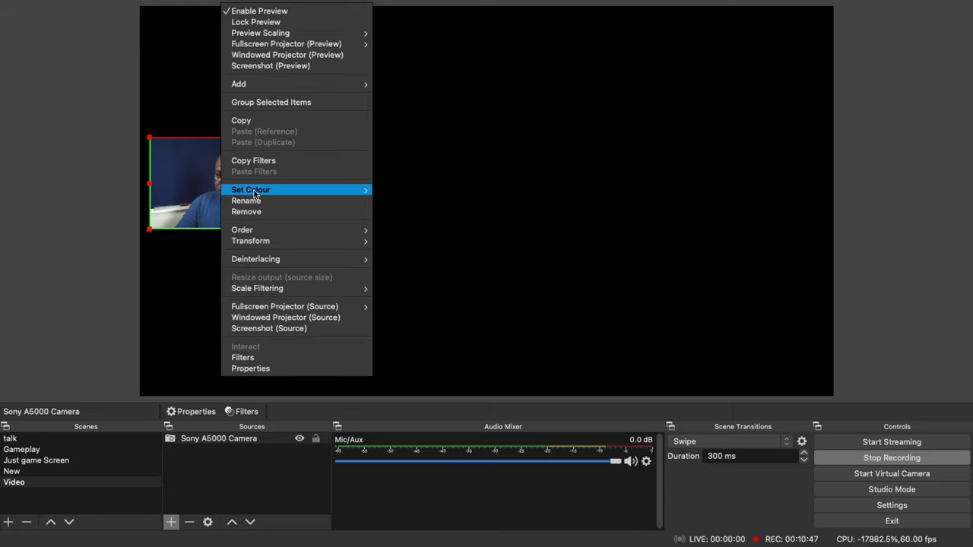
{"action": "mouse_move", "coordinate": [255, 242]}
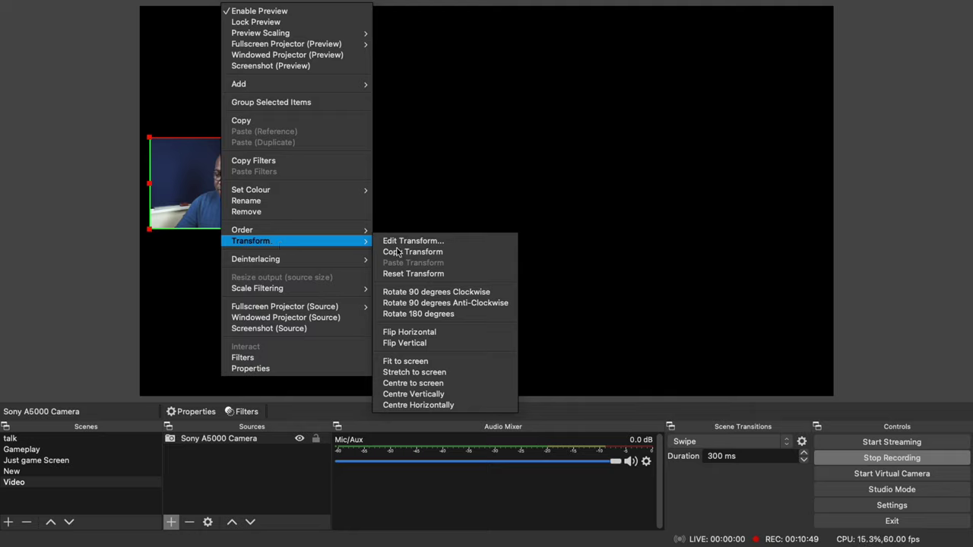
{"action": "left_click", "coordinate": [424, 333]}
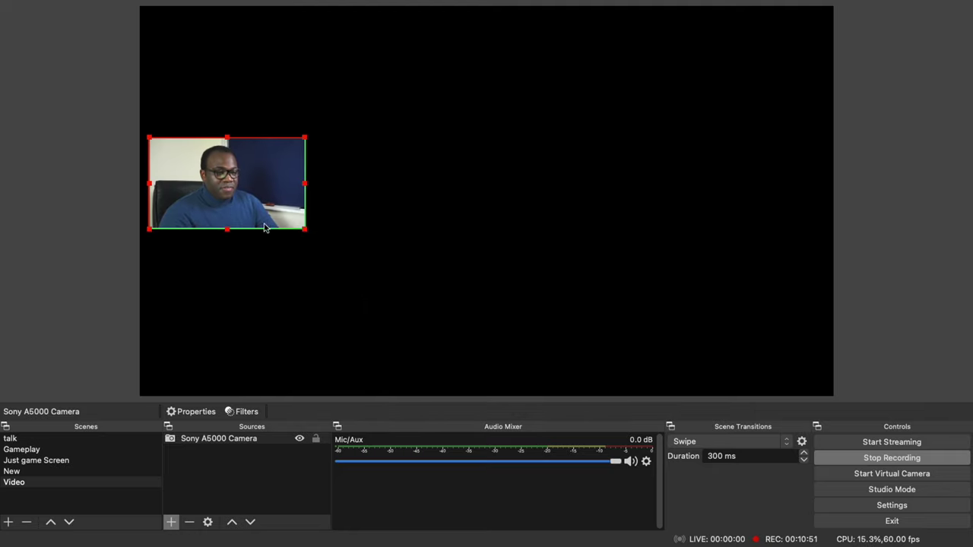
Step: Nudge the mirrored camera inset slightly left and up on the canvas
{"action": "left_click_drag", "start_coordinate": [228, 205], "coordinate": [227, 218]}
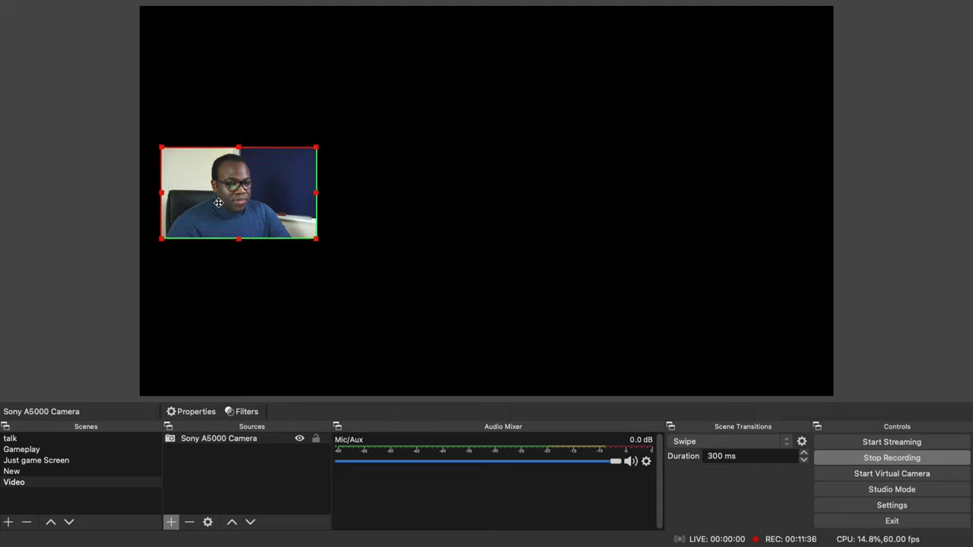
{"action": "left_click_drag", "start_coordinate": [226, 202], "coordinate": [214, 197]}
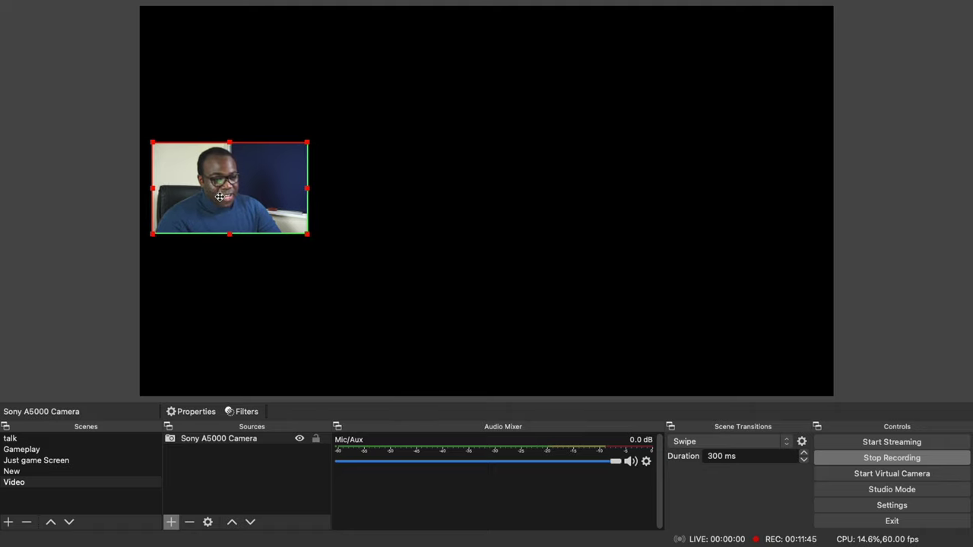
{"action": "left_click_drag", "start_coordinate": [215, 201], "coordinate": [217, 183]}
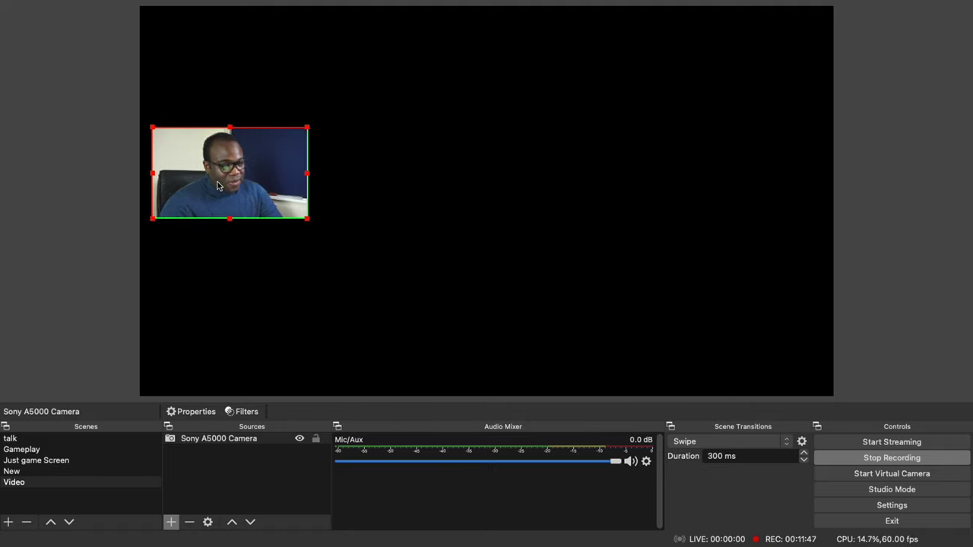
Step: Deselect the camera source, undo its last nudge, and select the 'New' scene
{"action": "left_click", "coordinate": [90, 391]}
{"action": "key", "text": "super+z"}
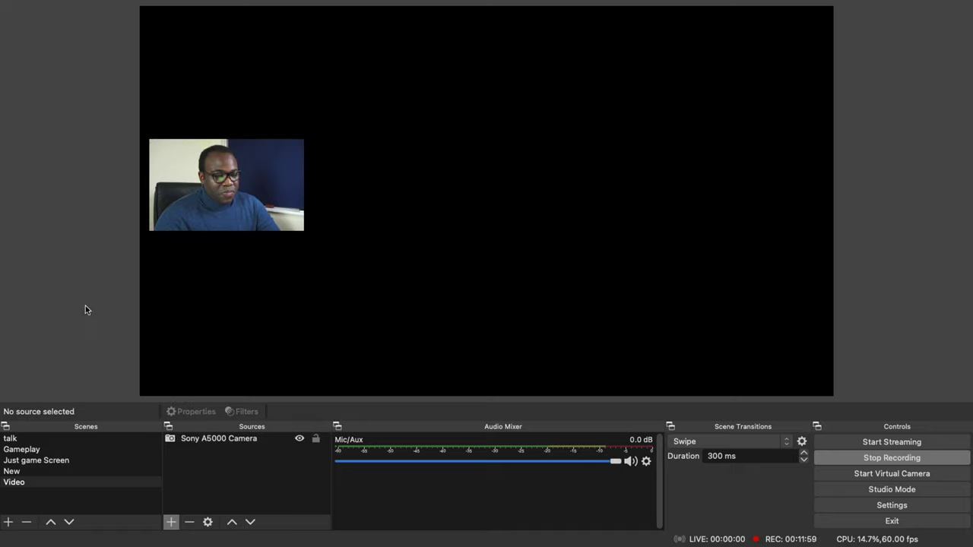
{"action": "left_click", "coordinate": [11, 472]}
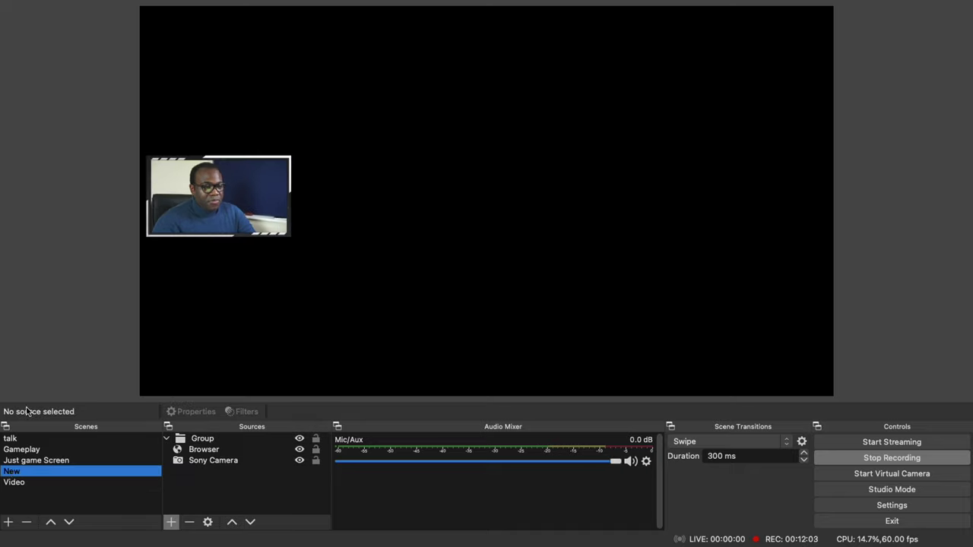